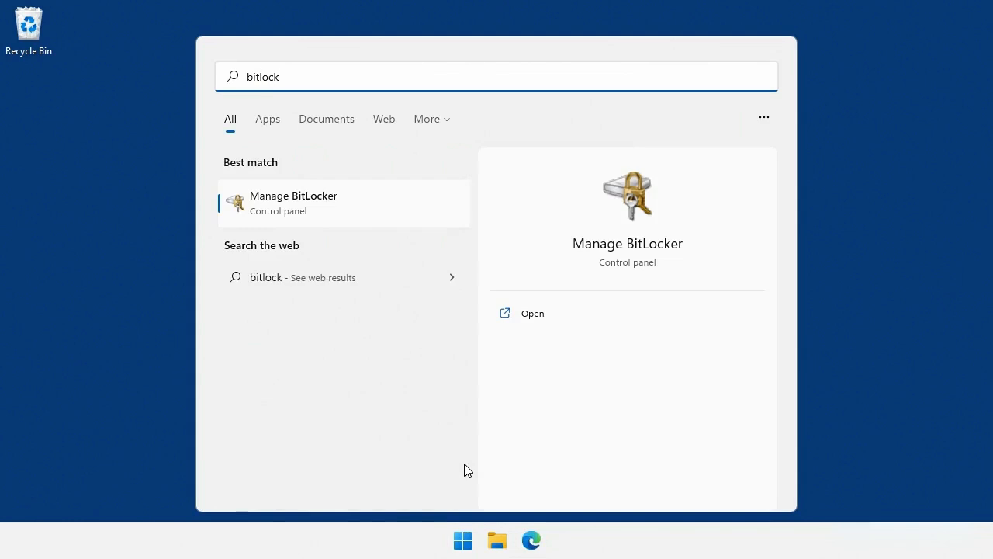
# Open the BitLocker management page and start turning on BitLocker for New Volume (E:)
pyautogui.click(380, 224)
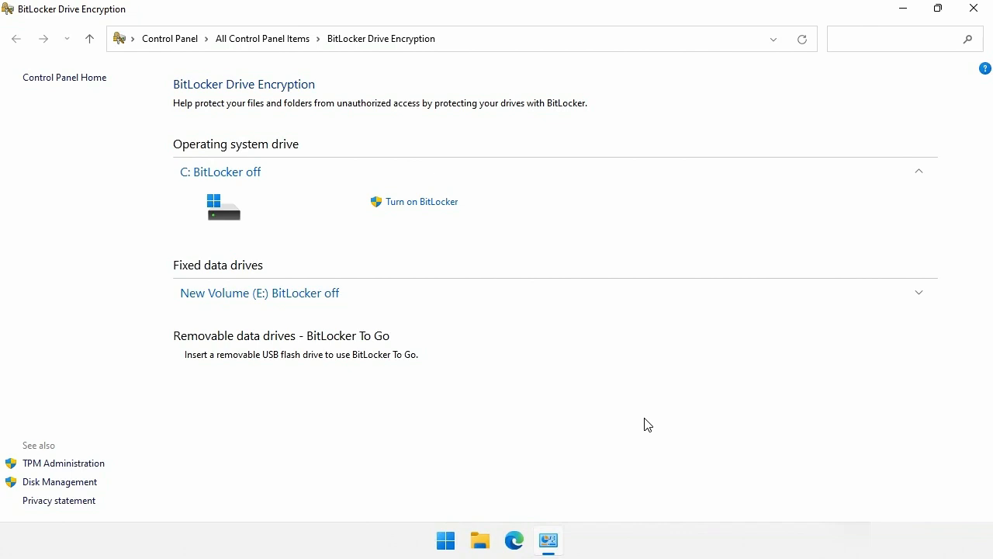
pyautogui.click(325, 300)
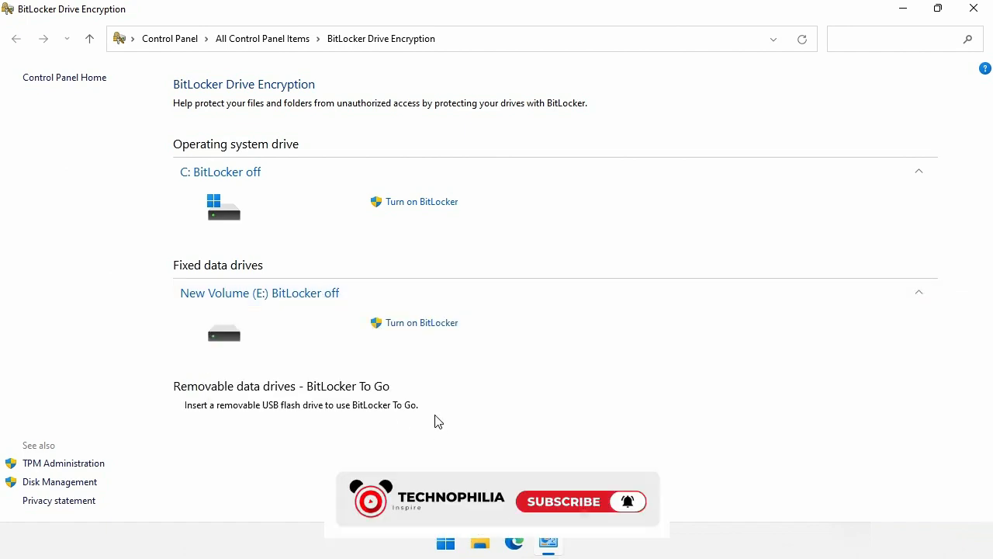
pyautogui.click(433, 324)
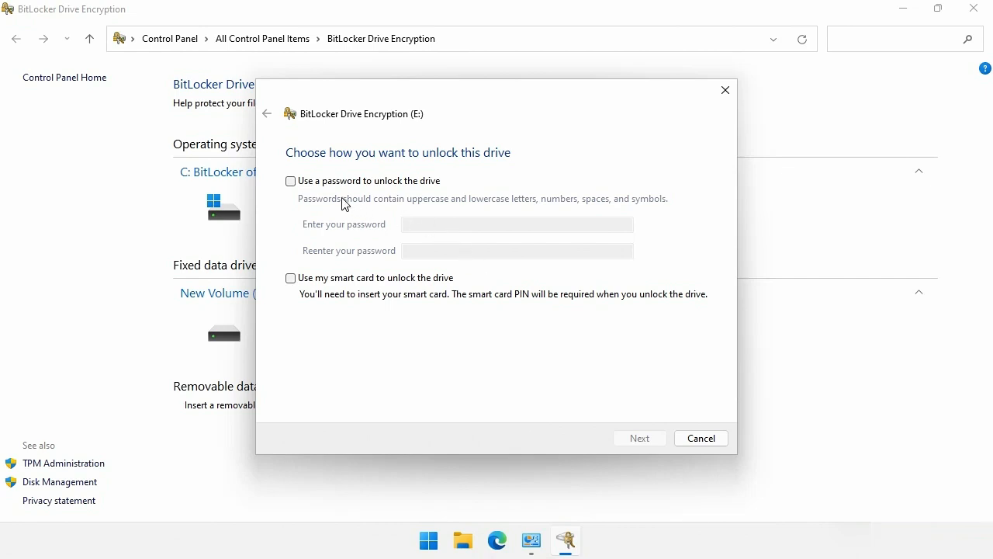
# Choose to unlock drive E: with a password, enter and re-enter the password, and continue
pyautogui.click(295, 187)
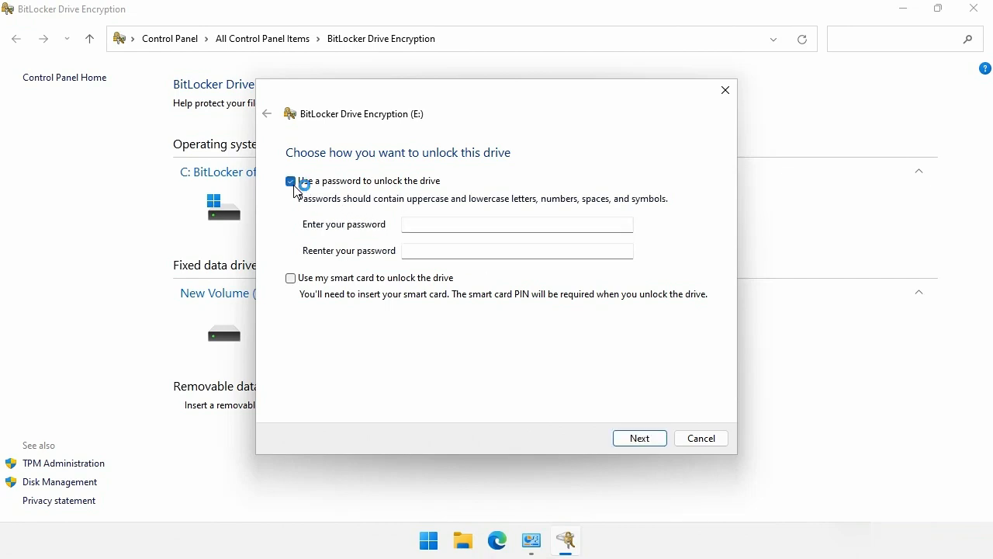
pyautogui.click(439, 224)
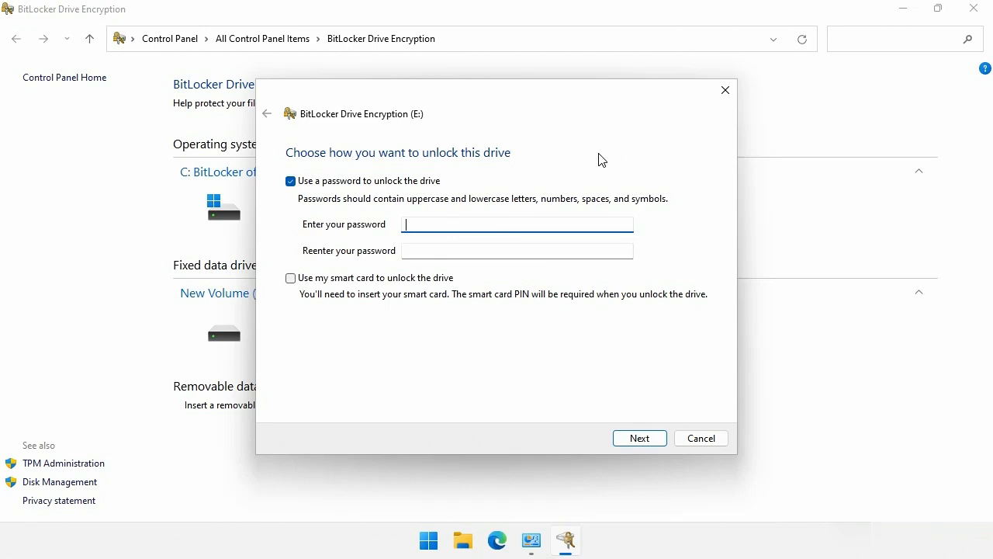
pyautogui.write('•••••••••')
pyautogui.press('Tab')
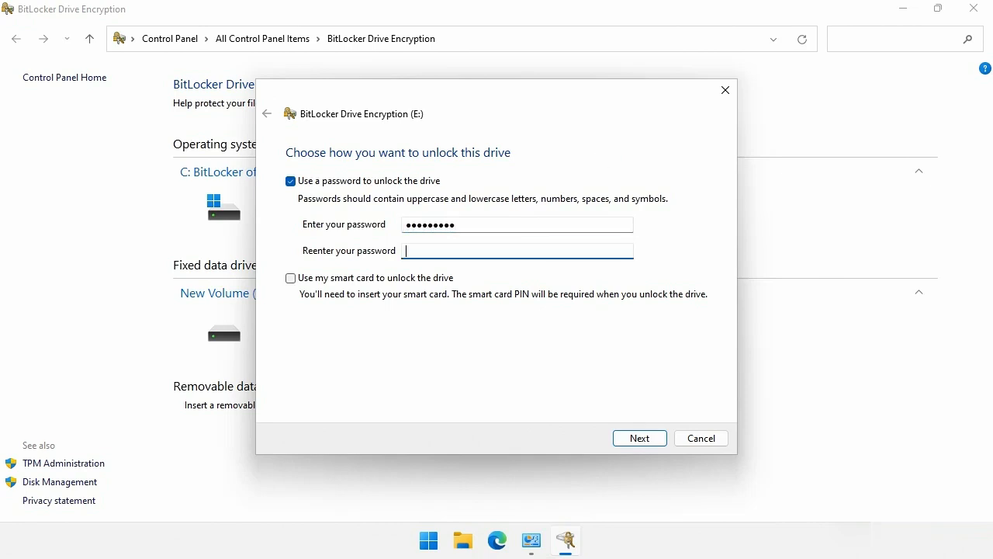
pyautogui.write('•••••••••')
pyautogui.click(642, 439)
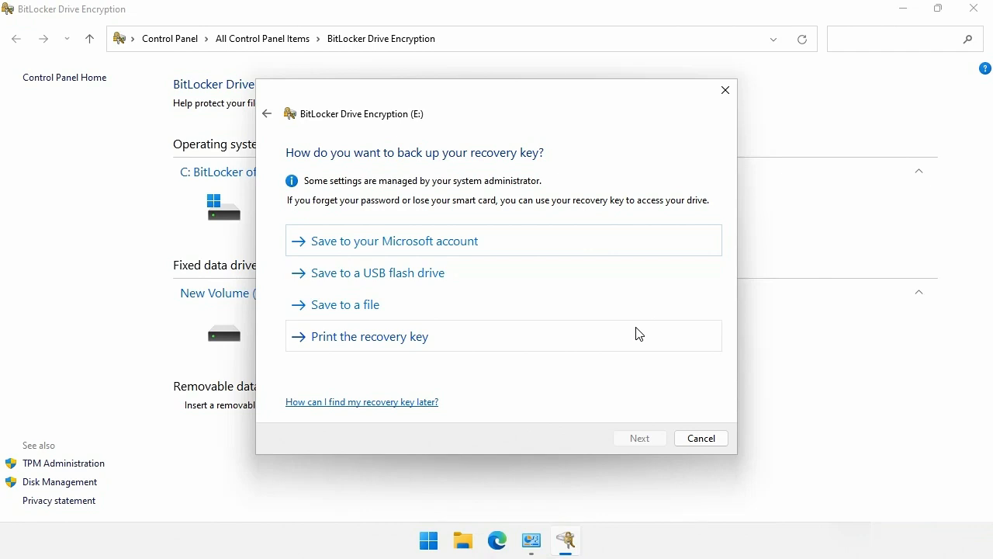
# Choose to back up the recovery key to a file and create a folder named Temp on Local Disk (C:)
pyautogui.click(360, 304)
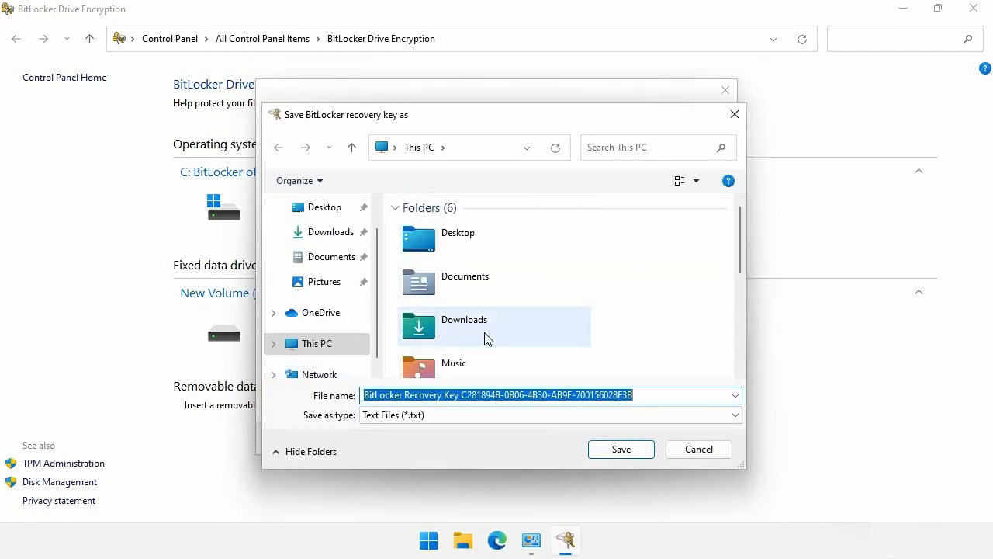
pyautogui.scroll(1, 361, 306)
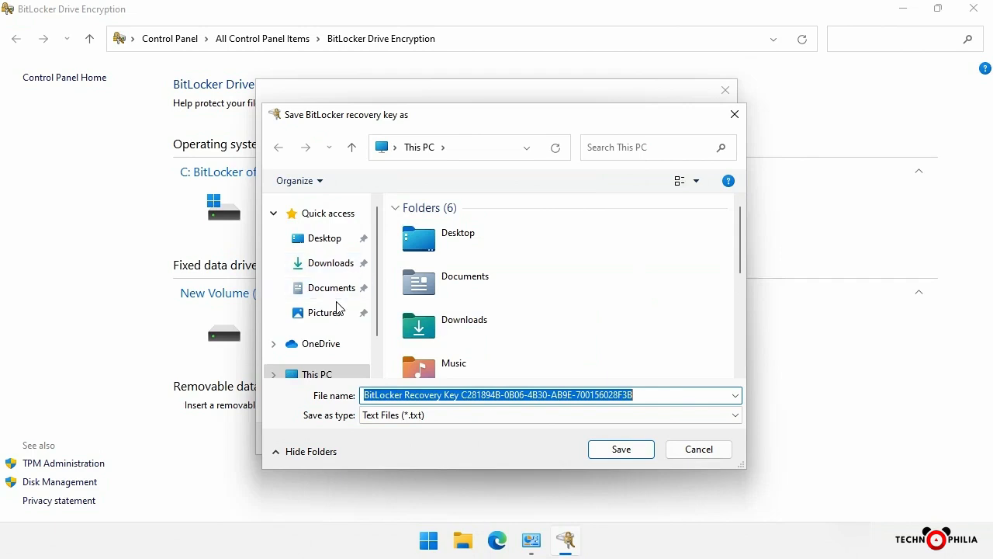
pyautogui.scroll(-1, 333, 311)
pyautogui.click(314, 344)
pyautogui.scroll(-3, 533, 332)
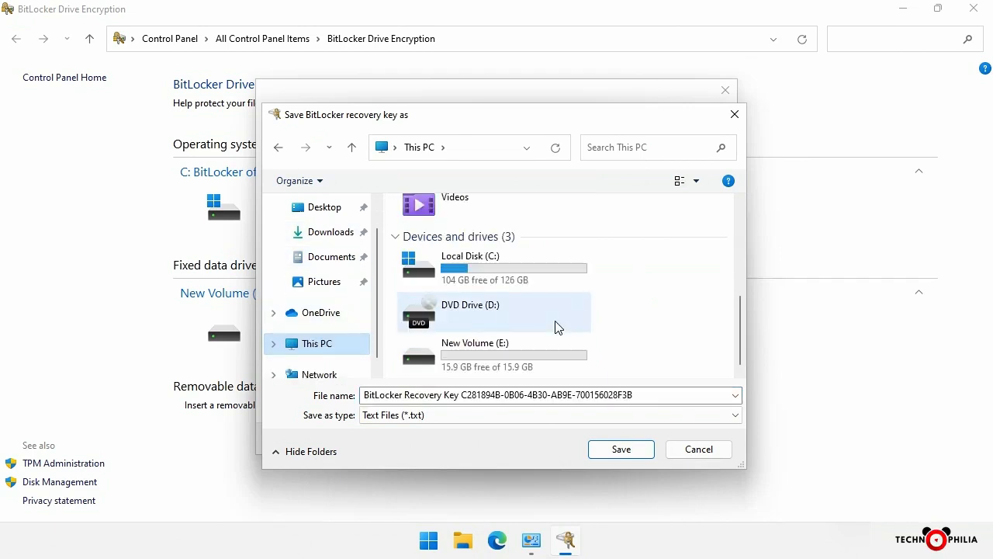
pyautogui.doubleClick(505, 275)
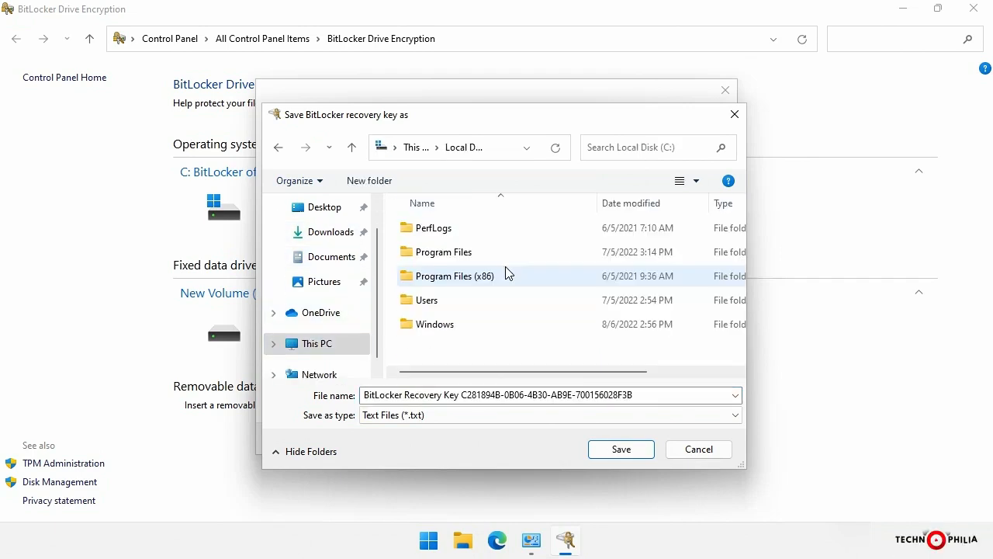
pyautogui.rightClick(554, 355)
pyautogui.moveTo(667, 480)
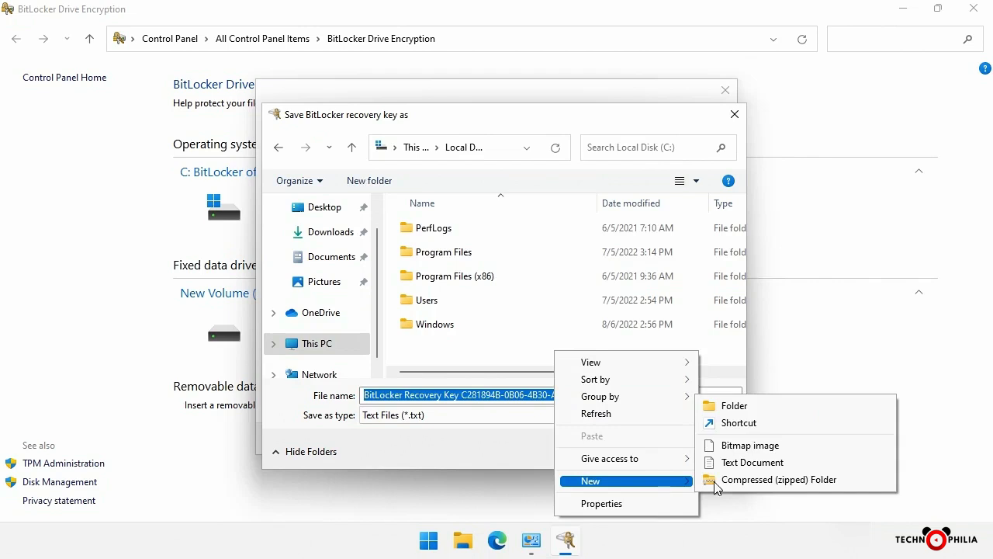
pyautogui.click(732, 405)
pyautogui.write('Temp')
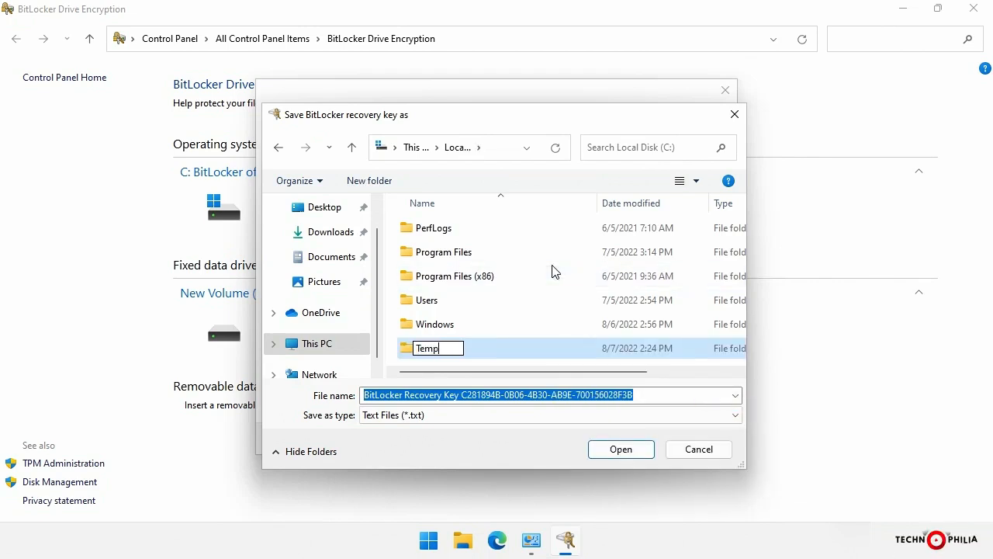
pyautogui.press('Return')
# Save the recovery key file in the Temp folder and continue to the encryption options
pyautogui.doubleClick(416, 350)
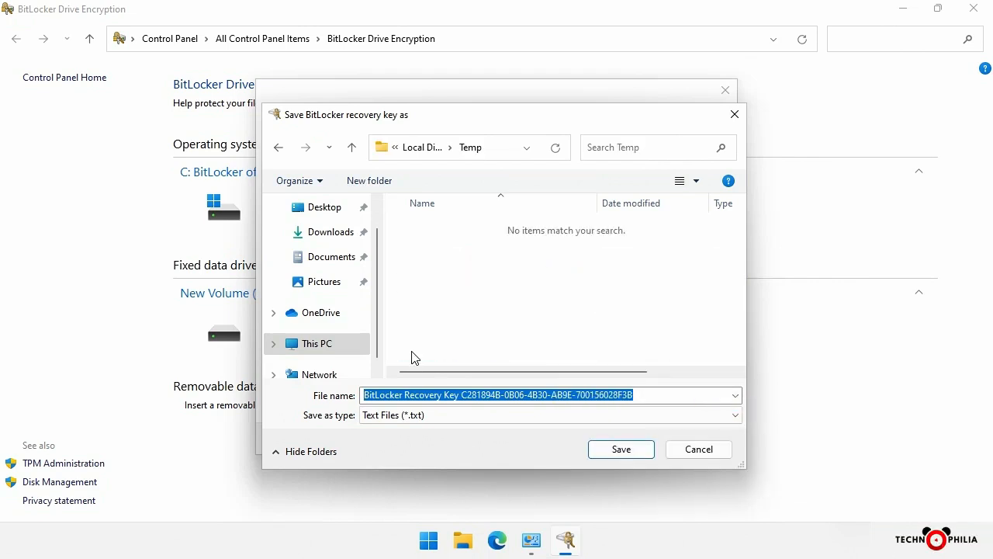
pyautogui.click(646, 448)
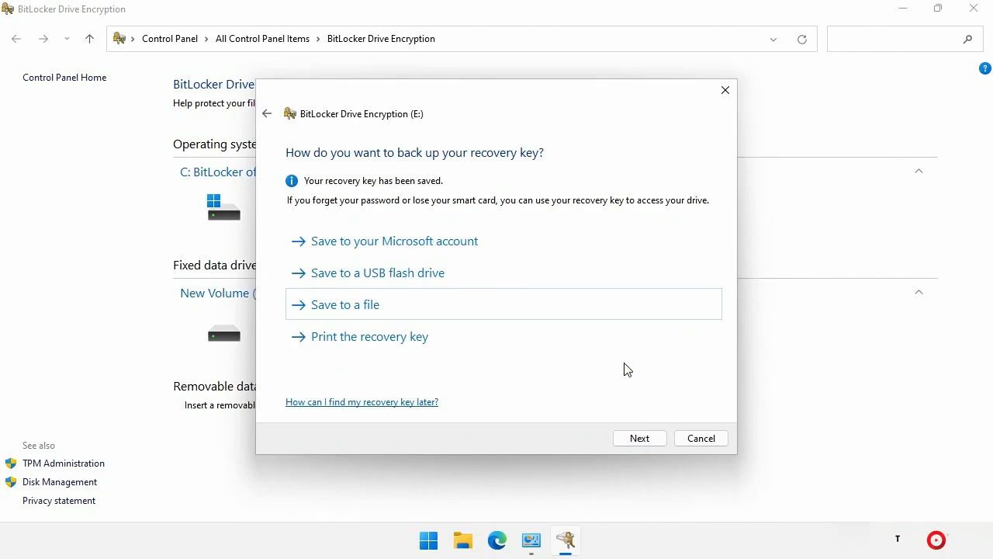
pyautogui.click(638, 439)
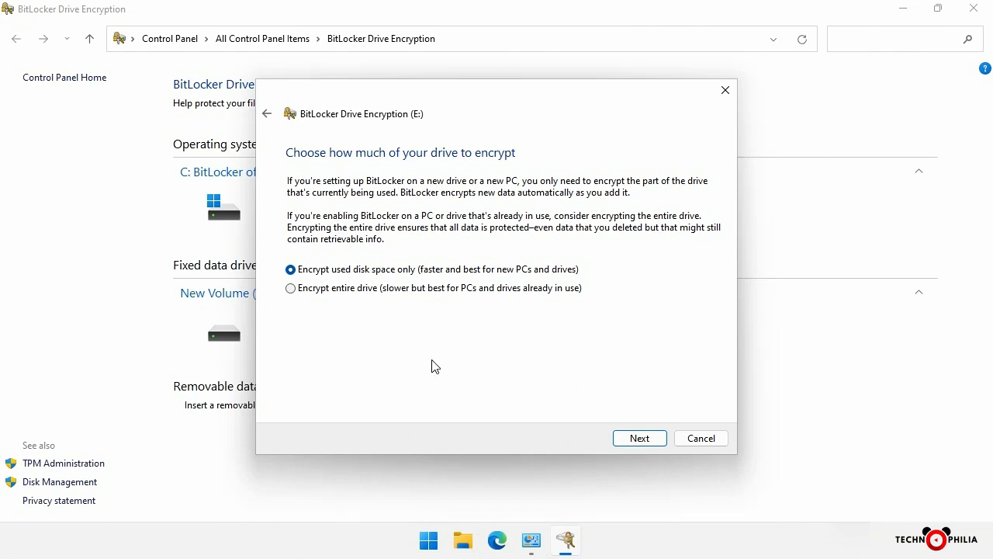
# Start encrypting the entire drive E: using the new encryption mode, and close the BitLocker window
pyautogui.click(290, 288)
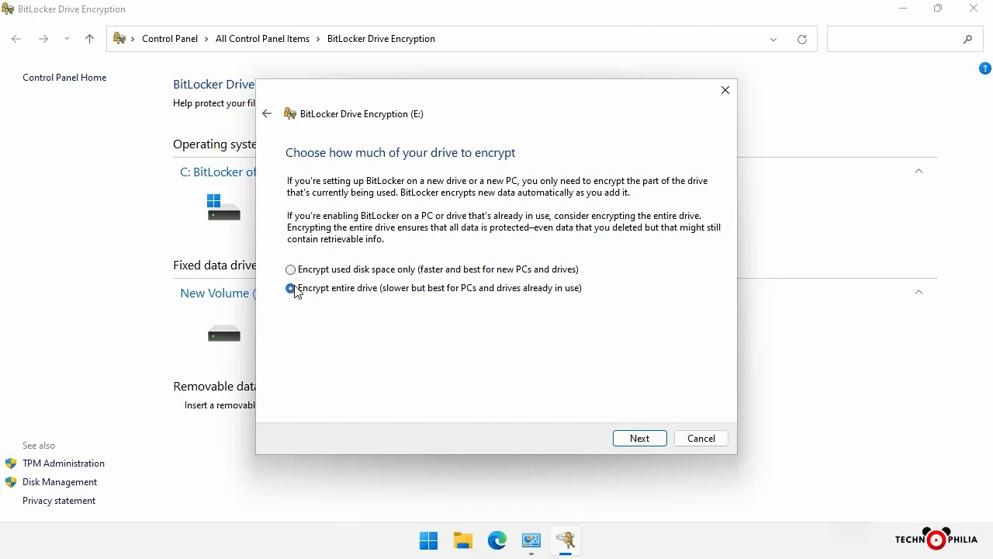
pyautogui.click(640, 440)
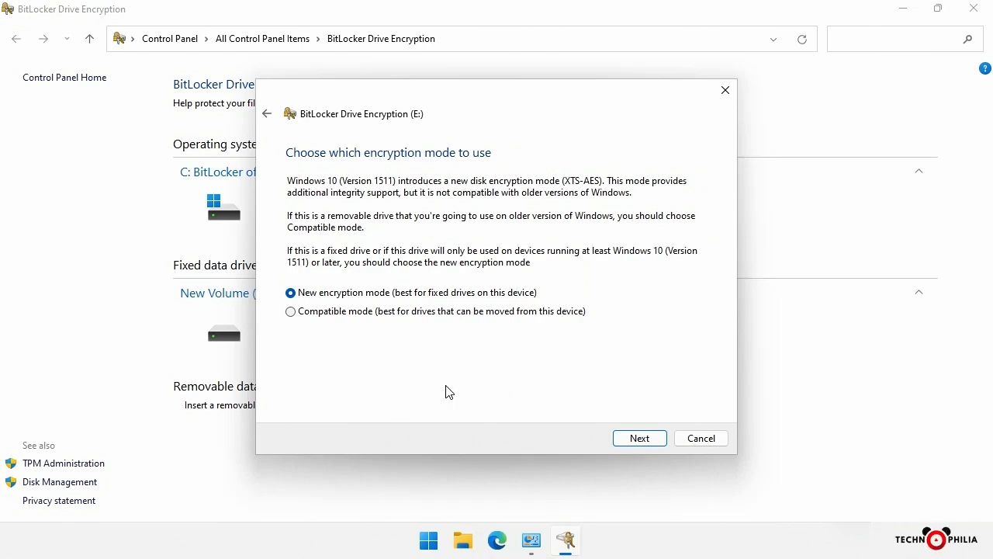
pyautogui.click(636, 439)
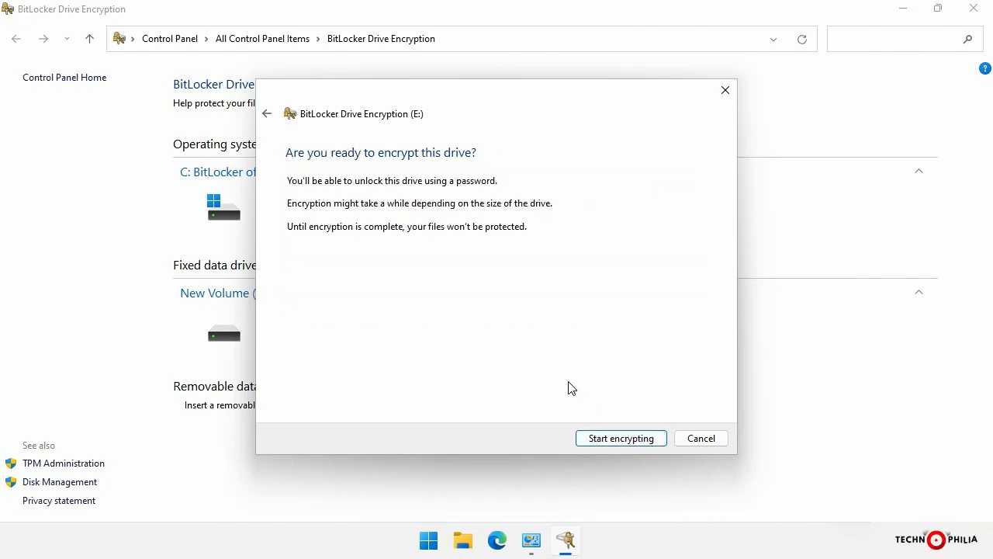
pyautogui.click(610, 439)
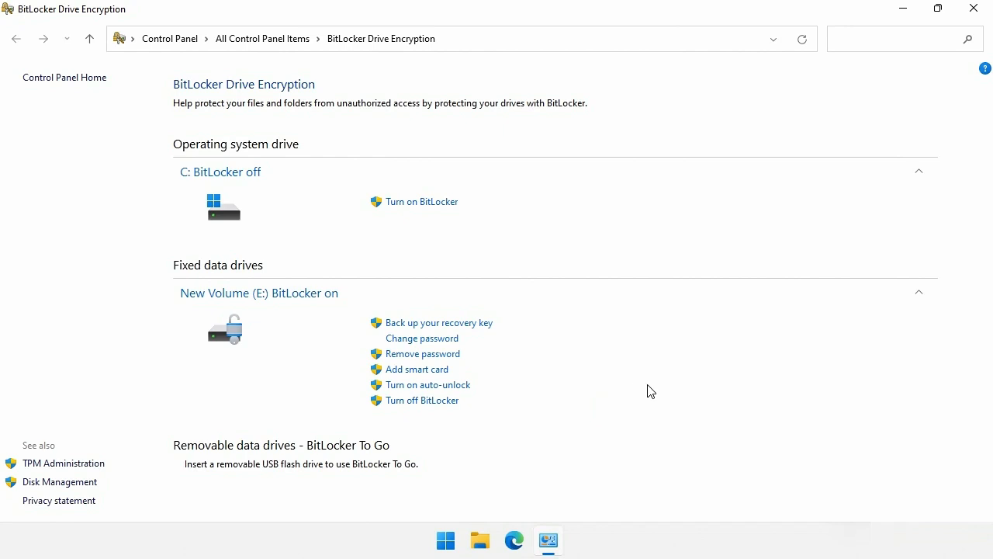
pyautogui.click(989, 8)
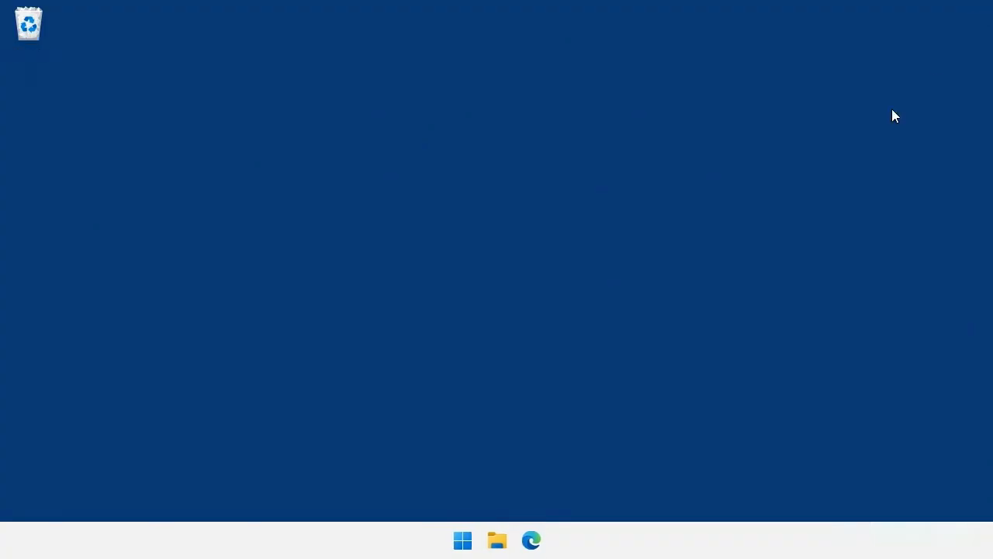
# Switch to File Explorer and open New Volume (E:) from This PC
pyautogui.click(498, 541)
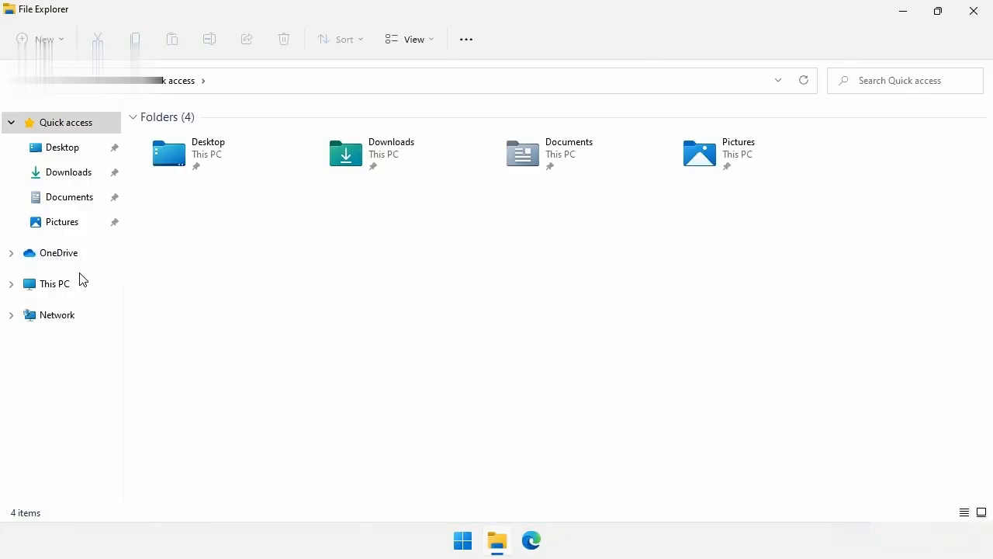
pyautogui.click(51, 287)
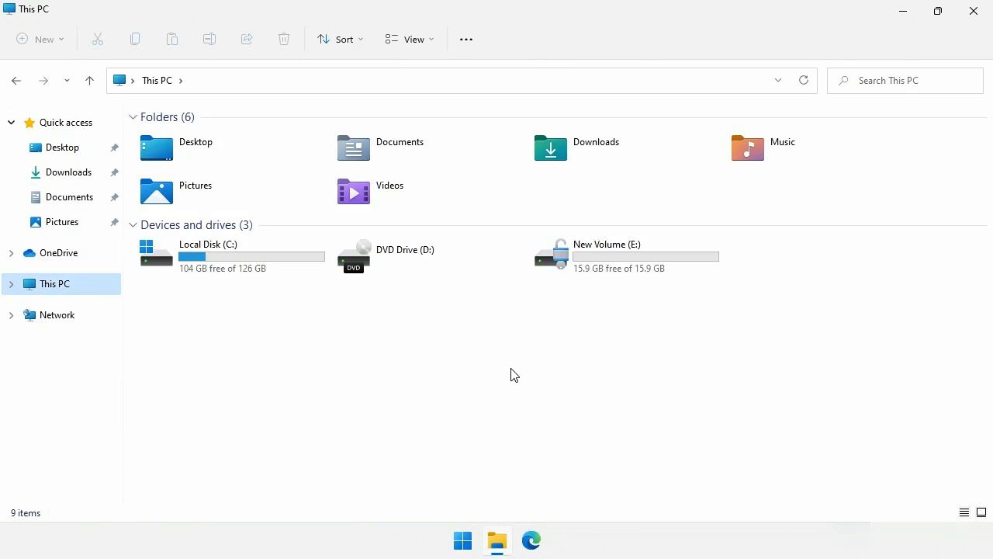
pyautogui.doubleClick(588, 263)
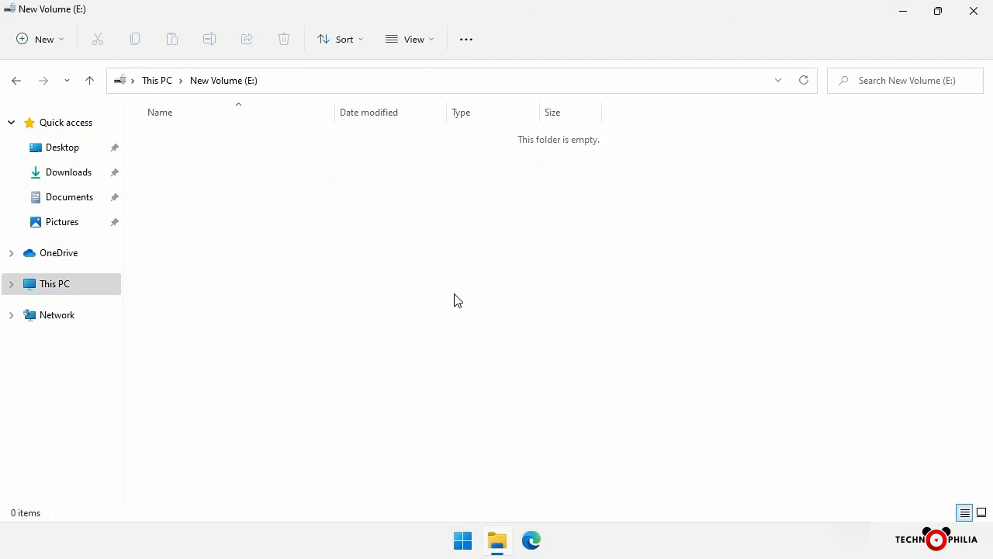
# Create a text document named Hello on New Volume (E:) and return to This PC
pyautogui.rightClick(359, 207)
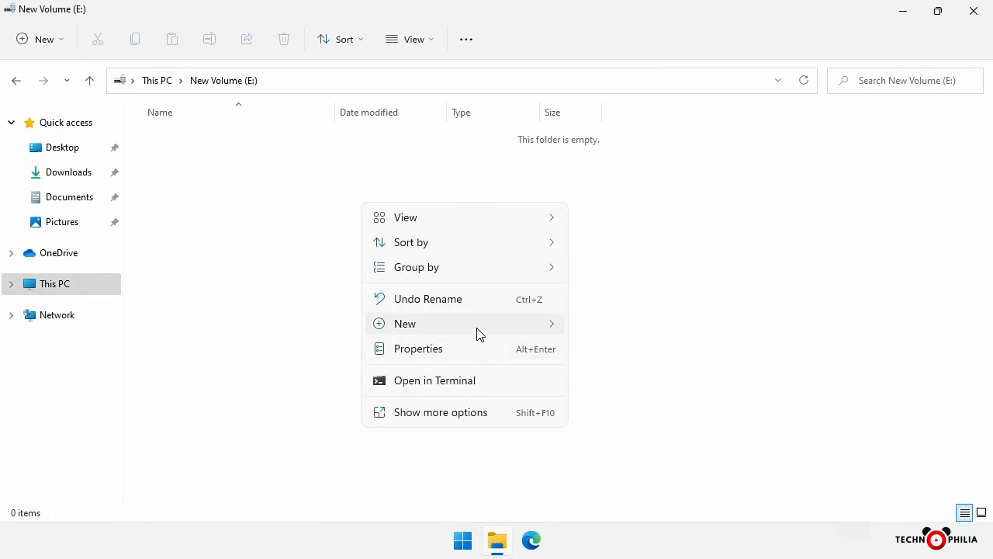
pyautogui.moveTo(477, 330)
pyautogui.click(630, 401)
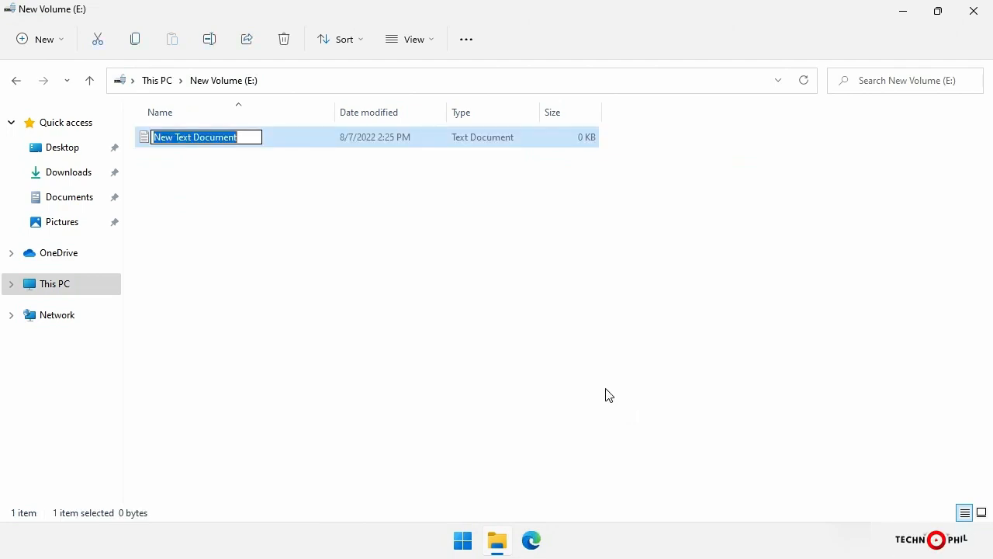
pyautogui.write('Hello')
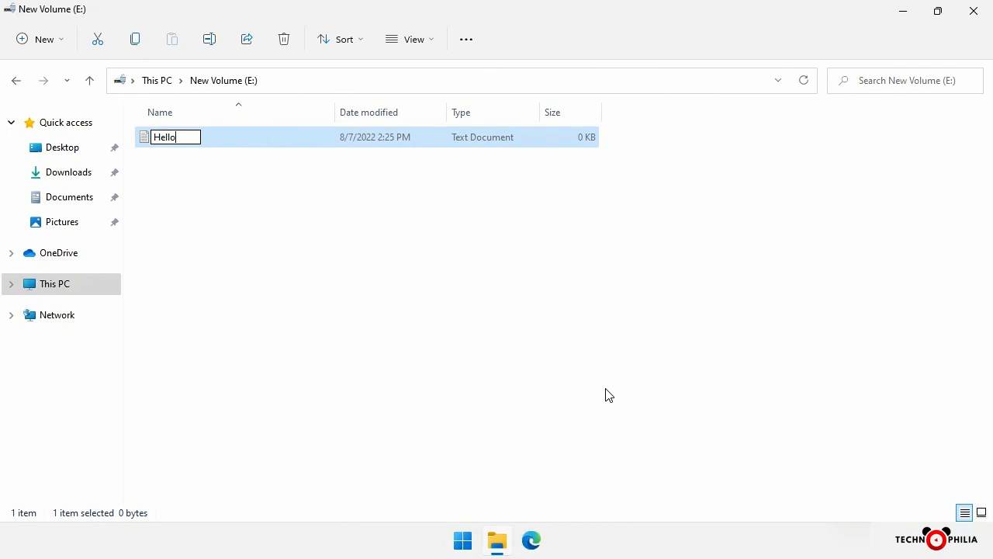
pyautogui.click(608, 396)
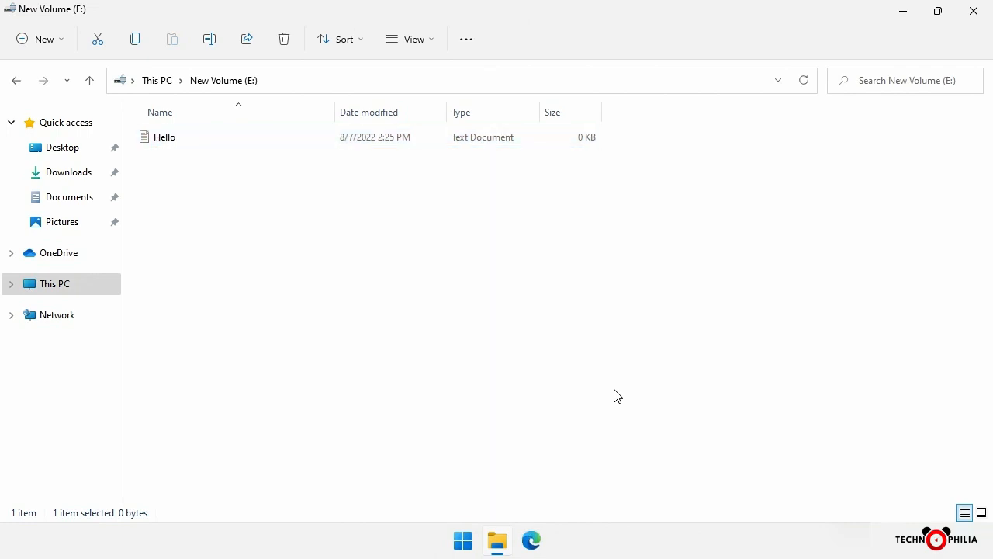
pyautogui.click(158, 83)
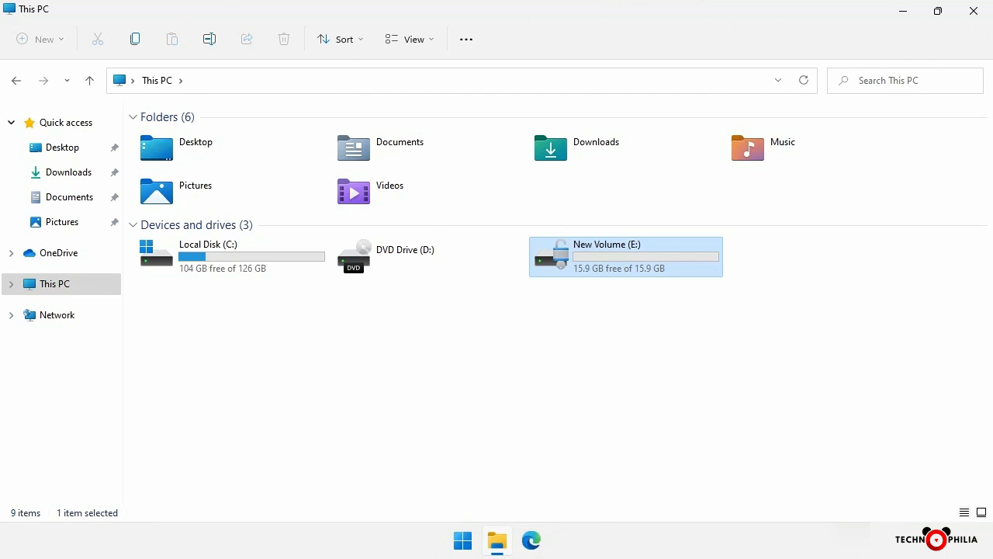
# Search for cmd and run Command Prompt as administrator, allowing it to make changes
pyautogui.click(461, 547)
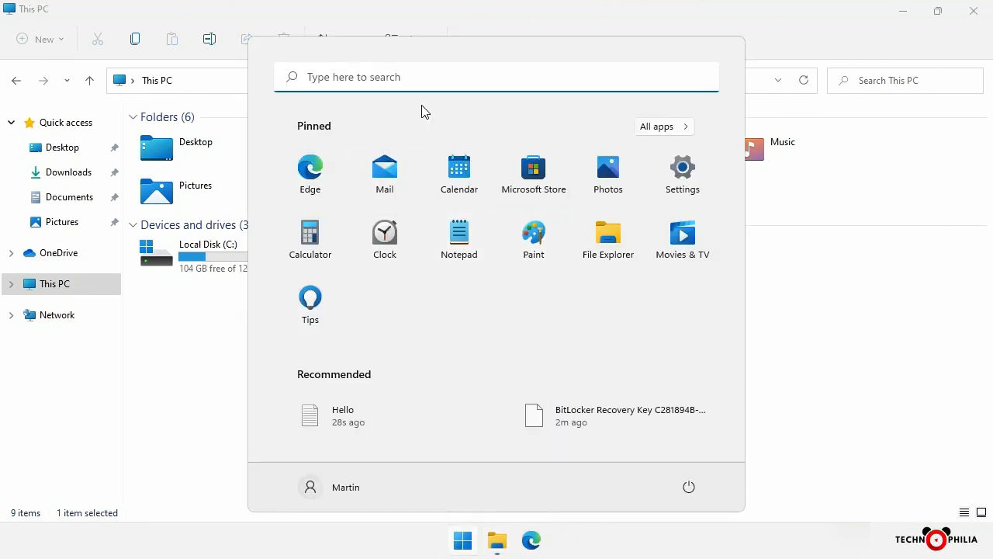
pyautogui.write('cmd')
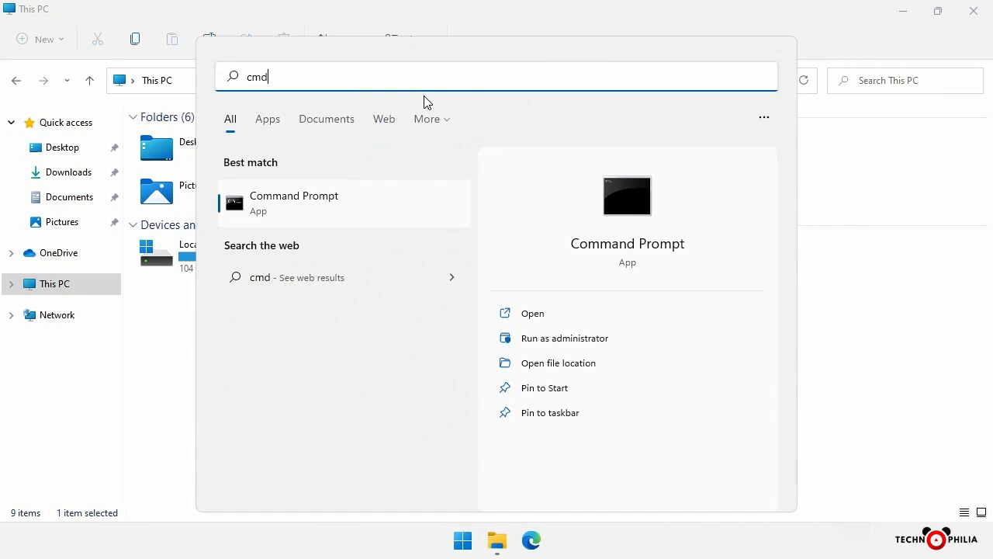
pyautogui.click(560, 342)
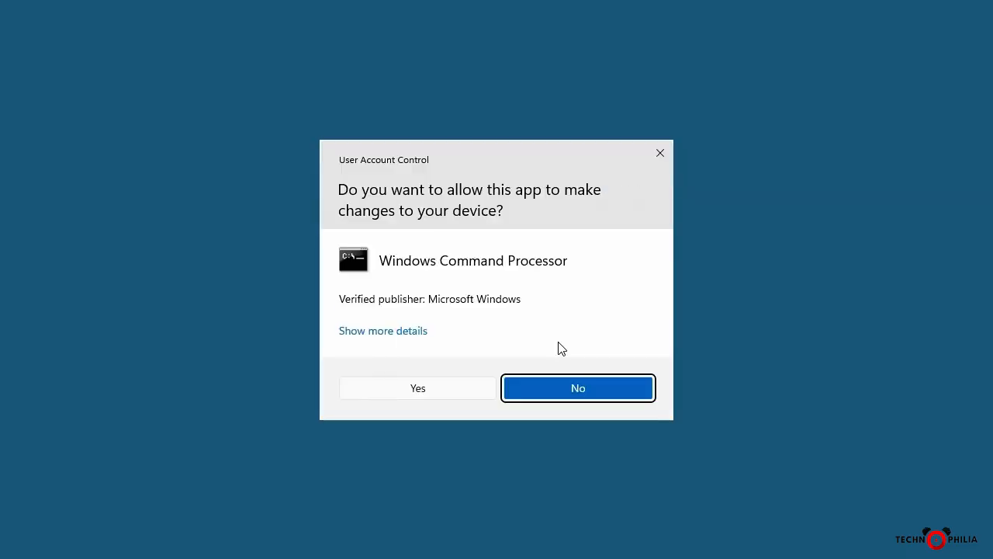
pyautogui.click(442, 390)
# Lock drive E: from the elevated Command Prompt by running manage-bde -lock E:
pyautogui.click(495, 380)
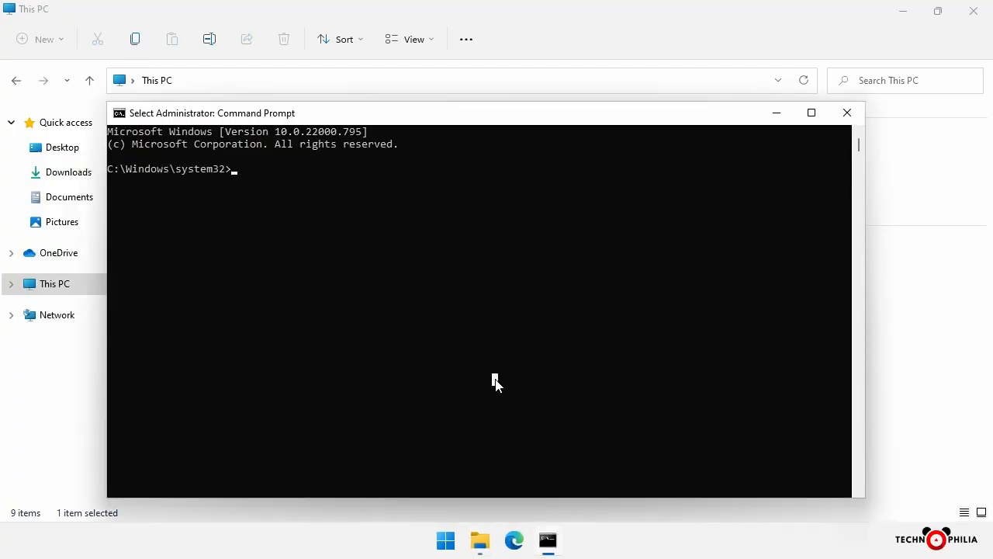
pyautogui.write('manage')
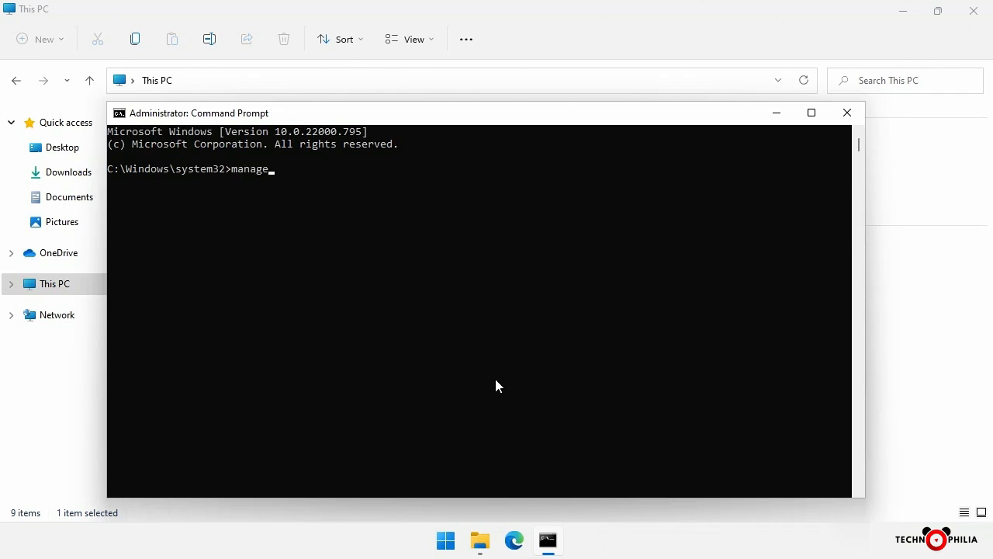
pyautogui.write('-')
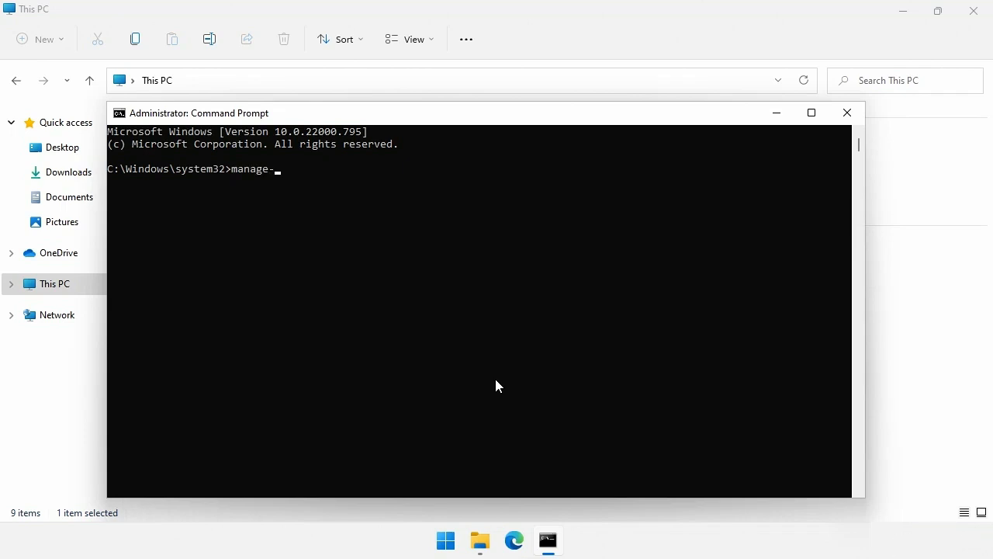
pyautogui.write('bde -lock')
pyautogui.write('E:')
pyautogui.press('Return')
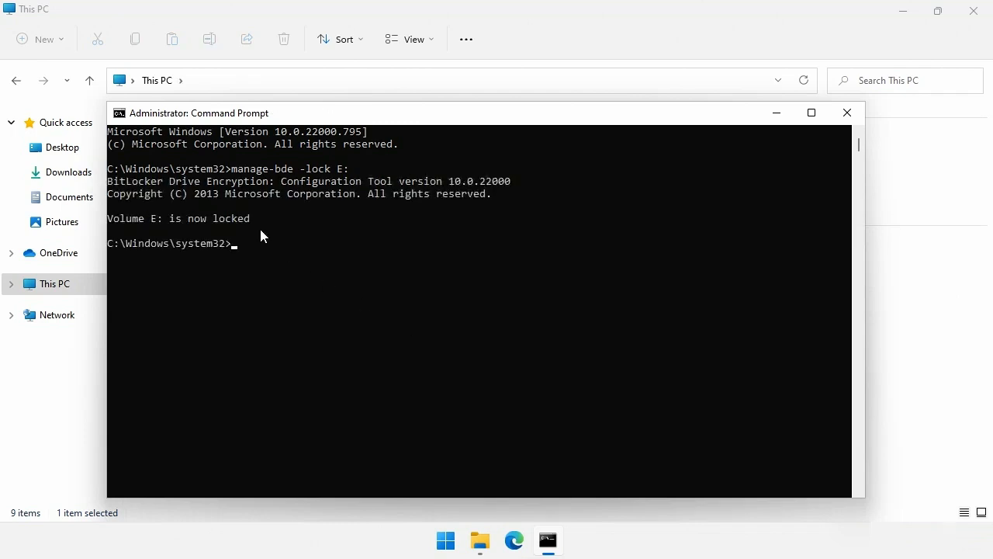
# Switch to File Explorer, unlock New Volume (E:) with the BitLocker password, and check its contents before returning to This PC
pyautogui.click(911, 399)
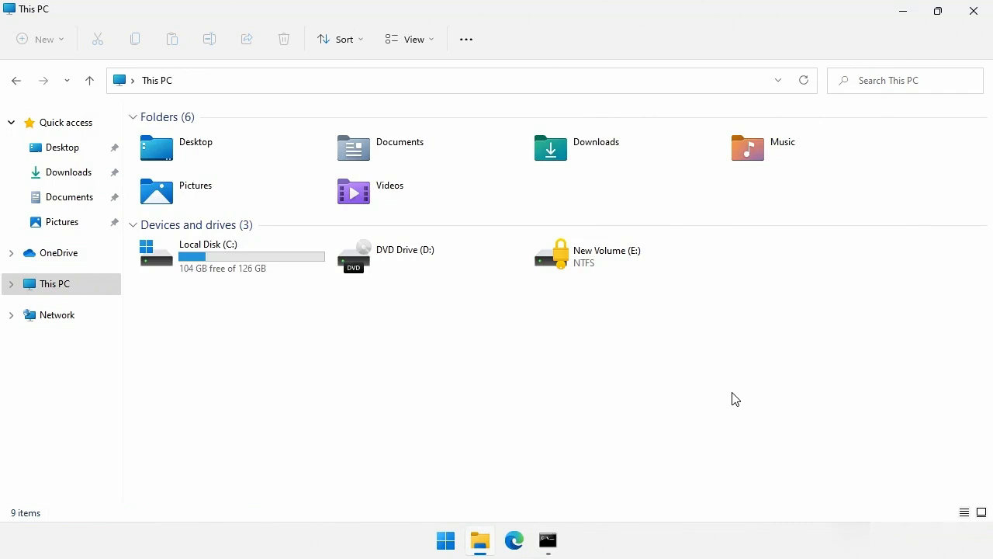
pyautogui.doubleClick(557, 264)
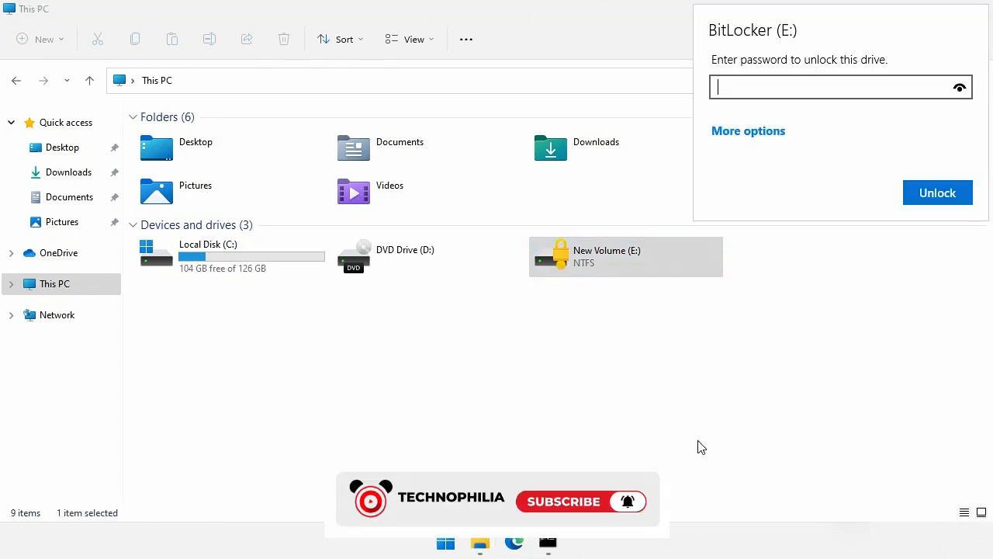
pyautogui.write('**********')
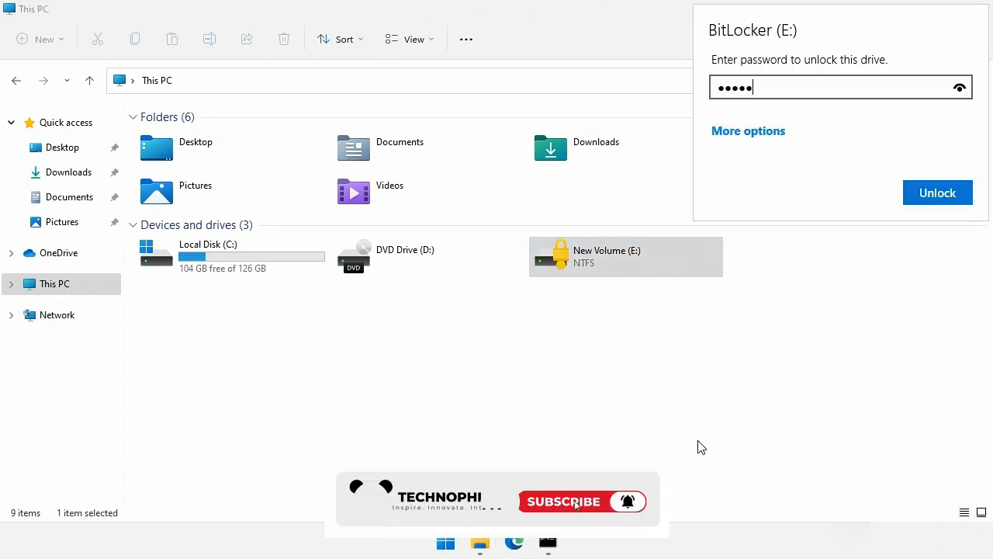
pyautogui.press('Return')
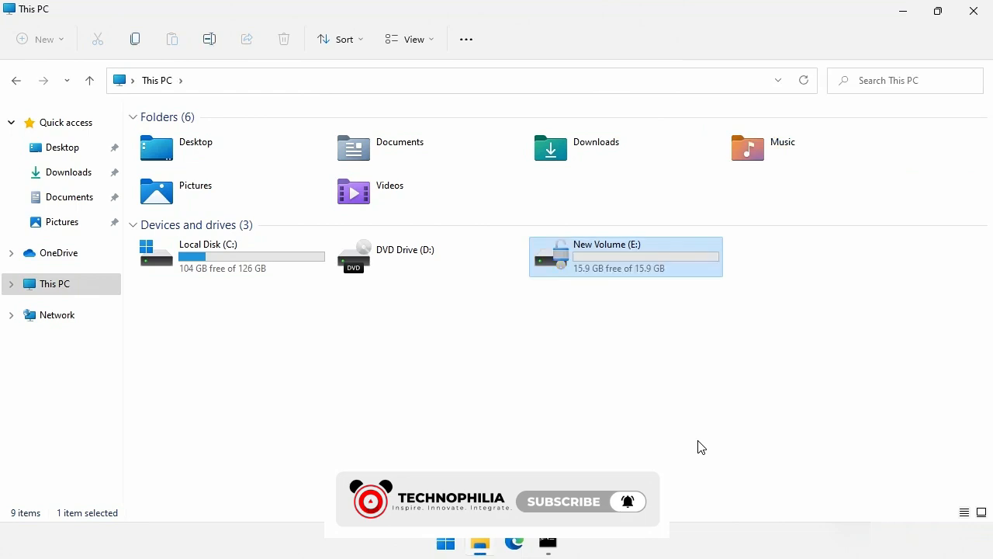
pyautogui.doubleClick(555, 269)
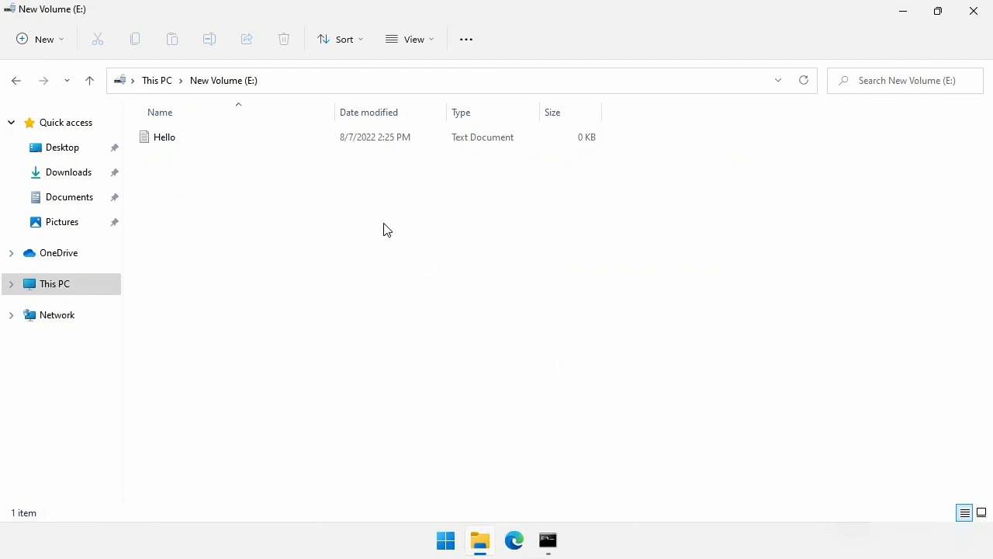
pyautogui.click(156, 83)
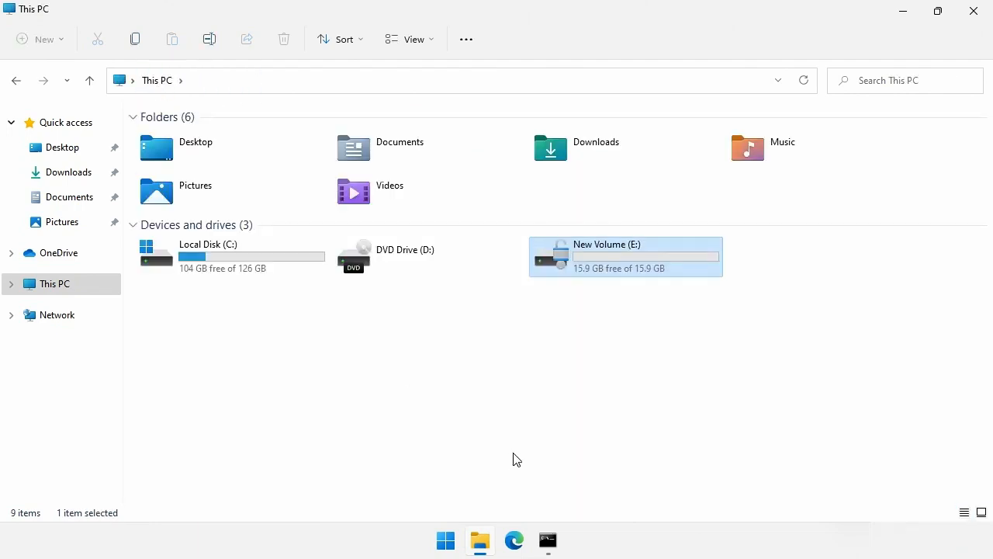